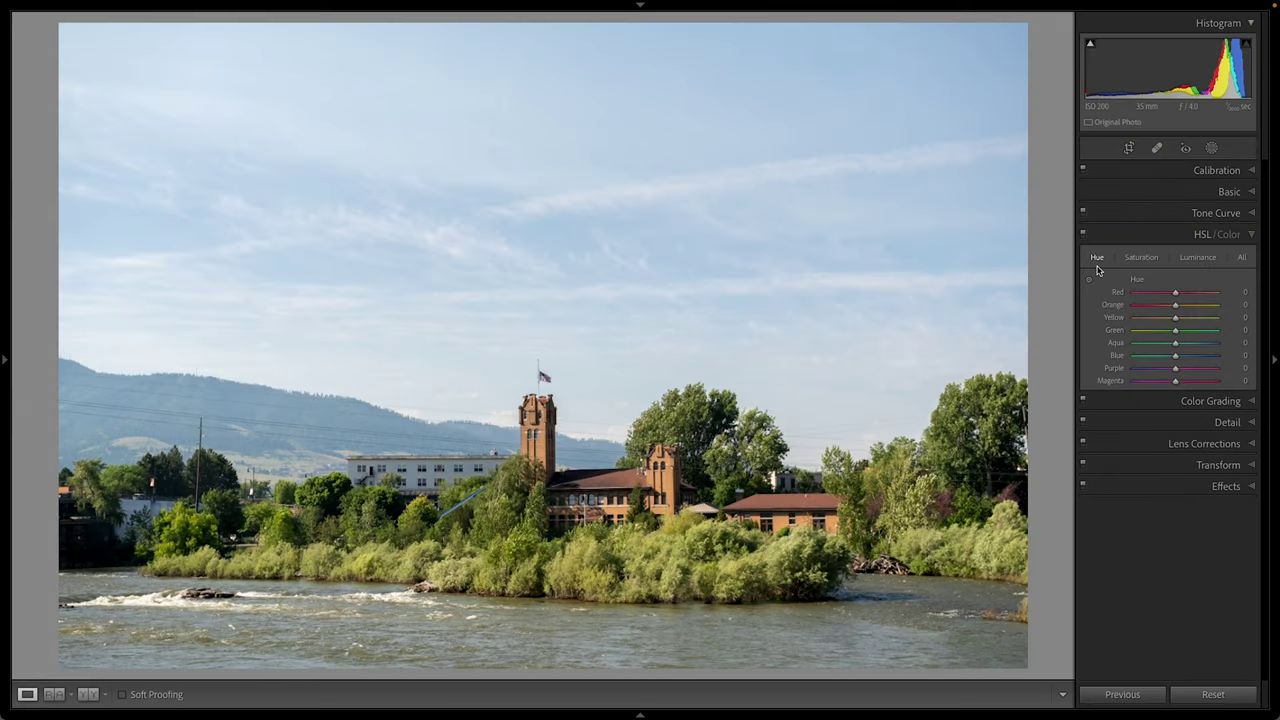
Shift the foliage hues of the river photo in HSL, setting Yellow hue to -62 and Green hue to -73
click(1242, 257)
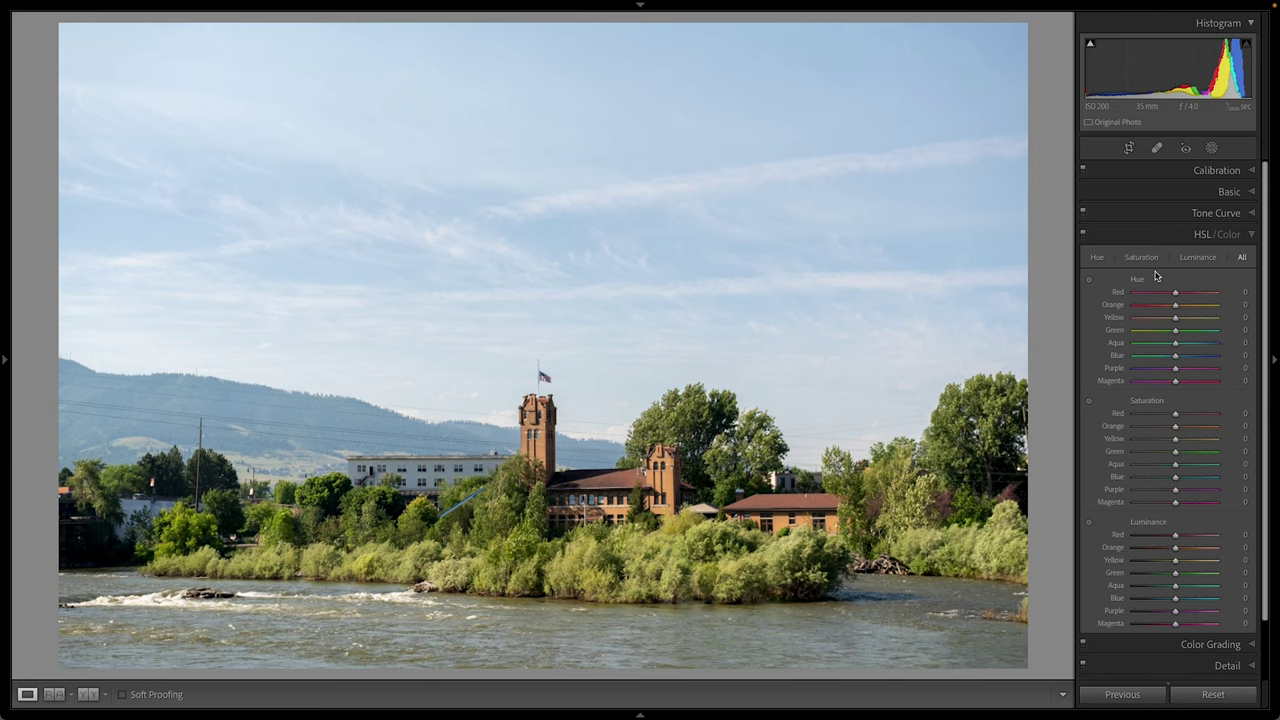
click(1097, 259)
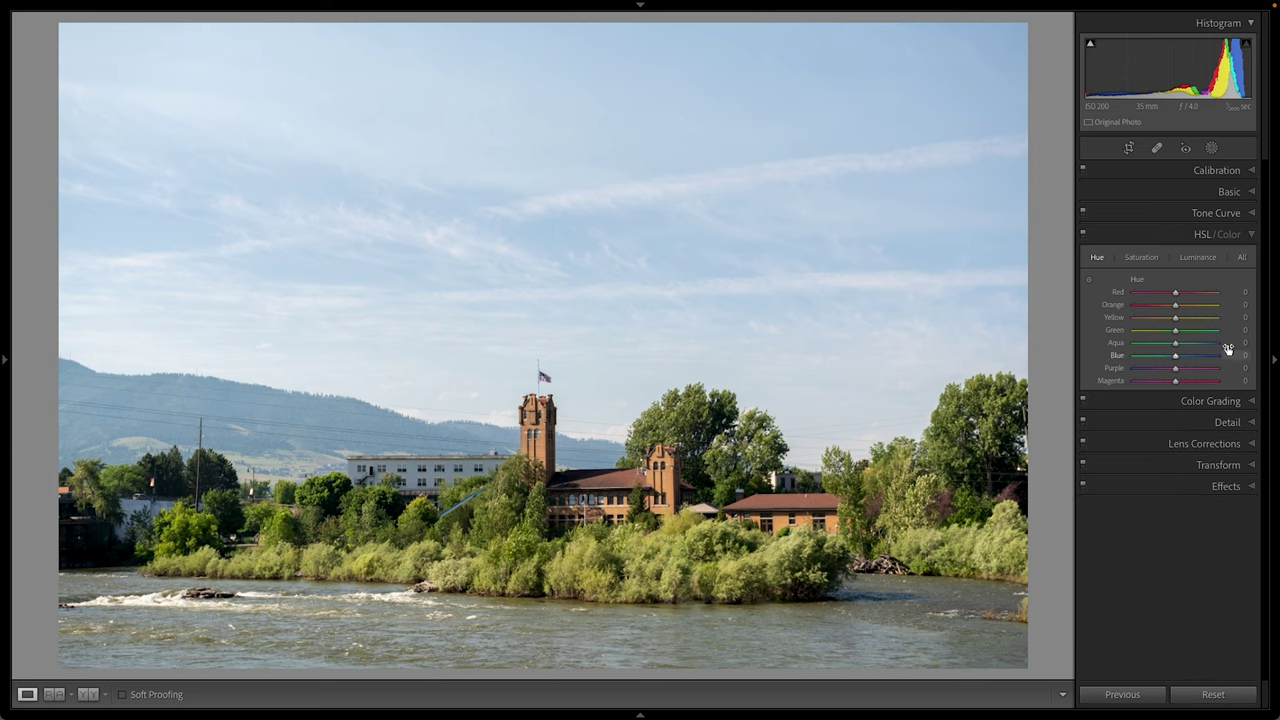
drag(1177, 336, 1127, 346)
drag(1177, 319, 1147, 337)
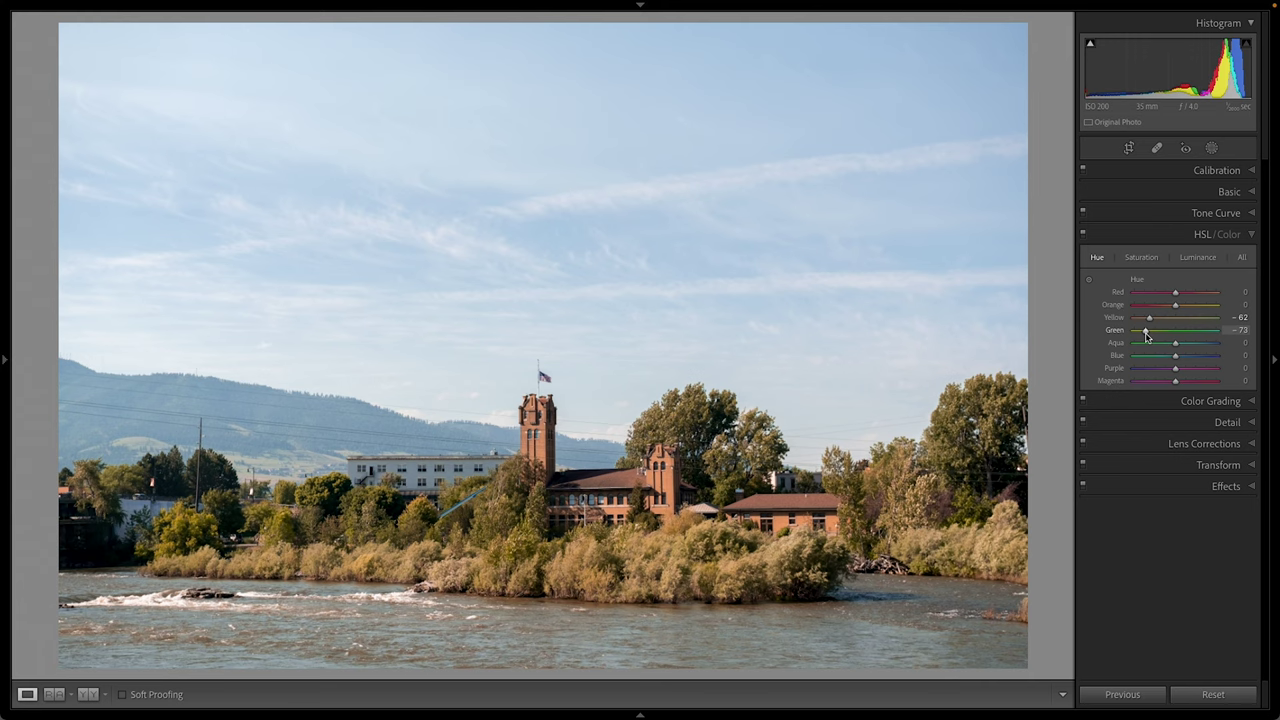
Set HSL saturation to +53 for Yellow and +40 for Green, and luminance to +49 for Yellow and +27 for Green
click(1141, 257)
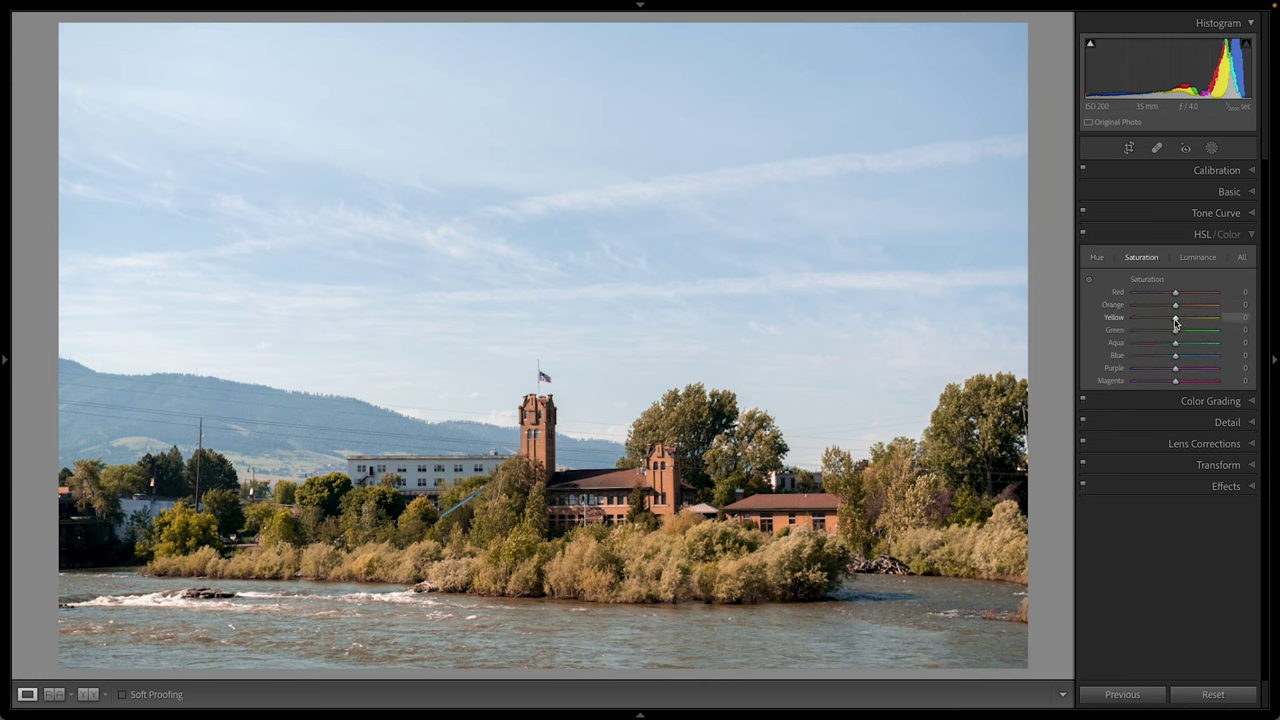
mouse_move(1175, 322)
mouse_down()
mouse_move(1199, 321)
mouse_move(1192, 335)
mouse_up()
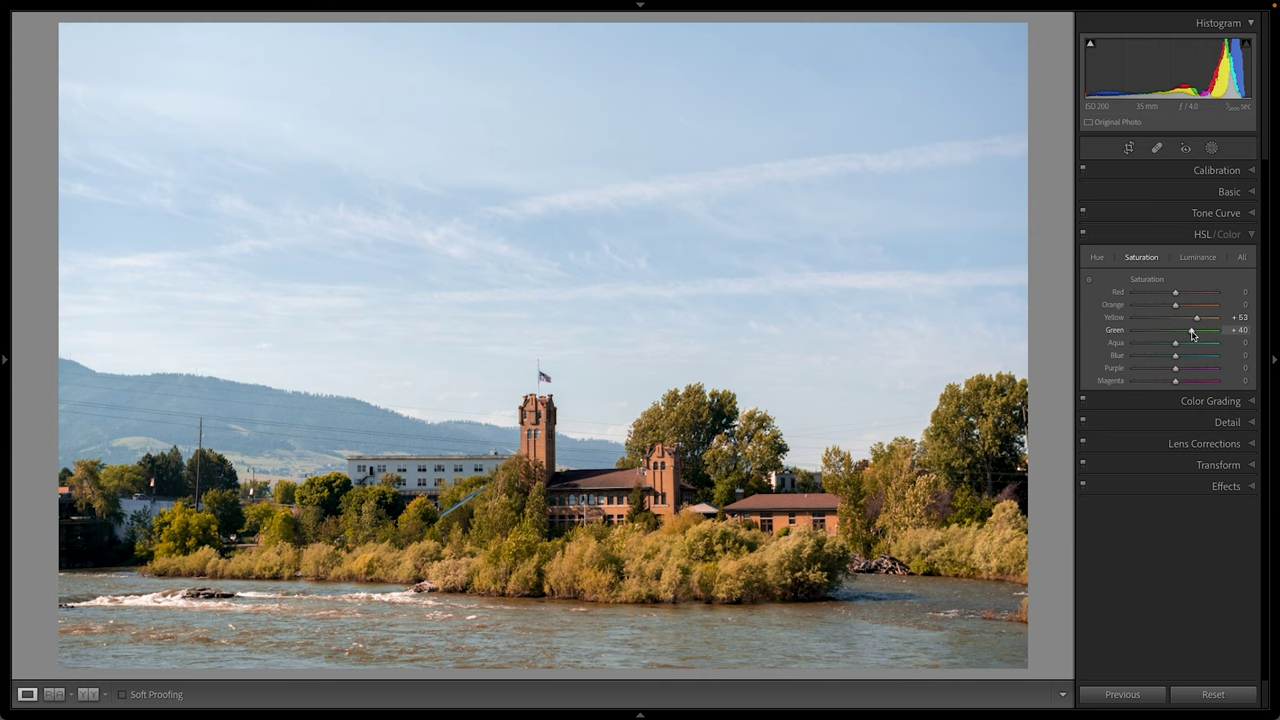
click(1198, 257)
mouse_move(1177, 322)
mouse_down()
mouse_move(1198, 322)
mouse_move(1175, 331)
mouse_move(1188, 340)
mouse_up()
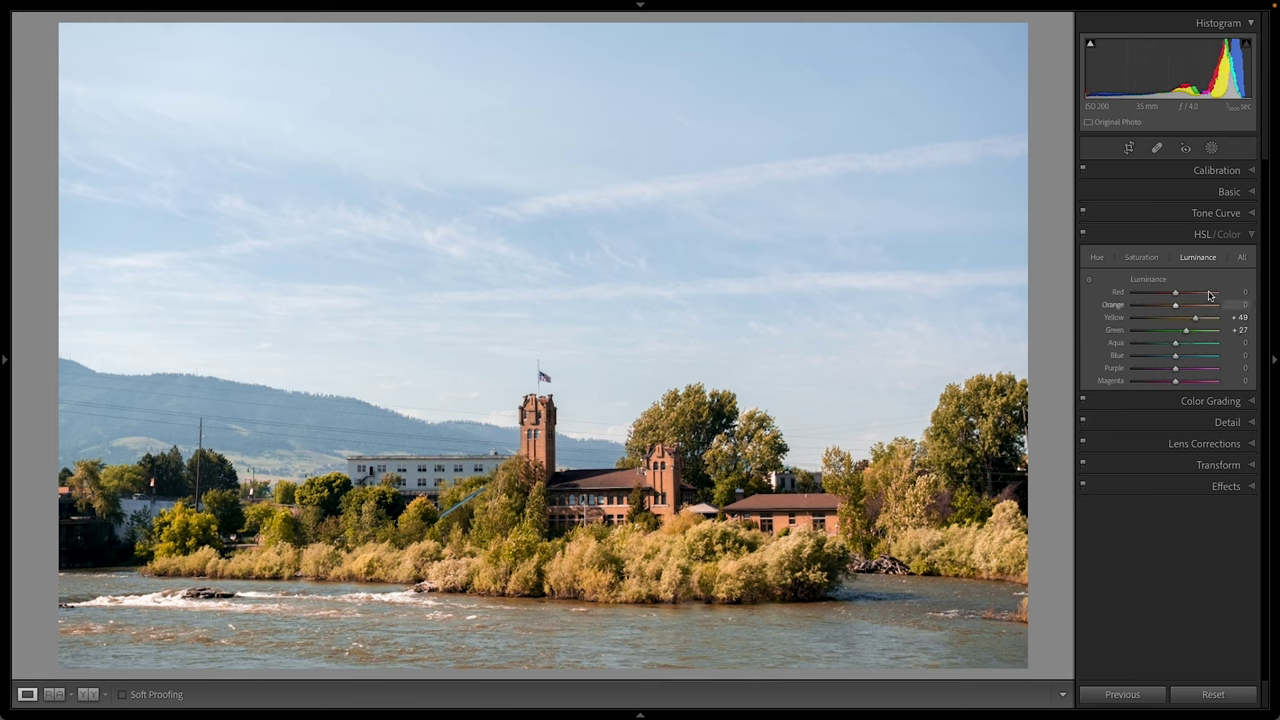
Compare the river photo with and without the yellow and green HSL adjustments
click(1083, 236)
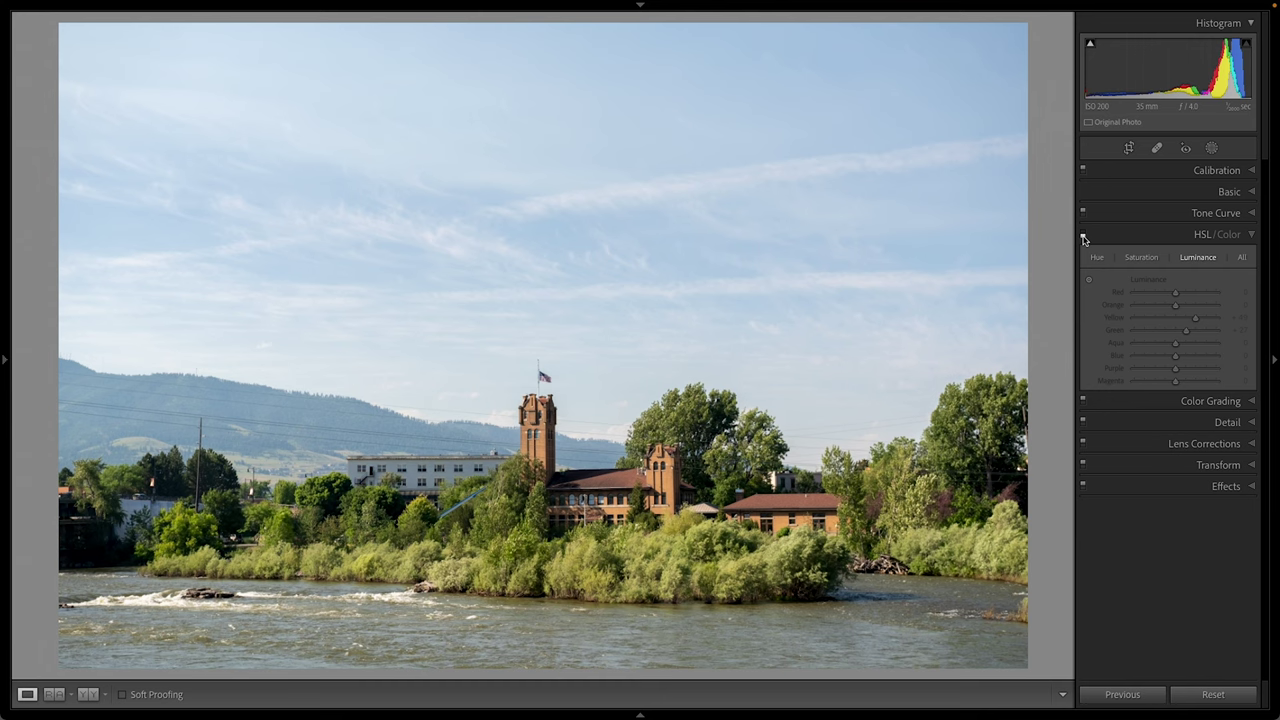
click(1083, 236)
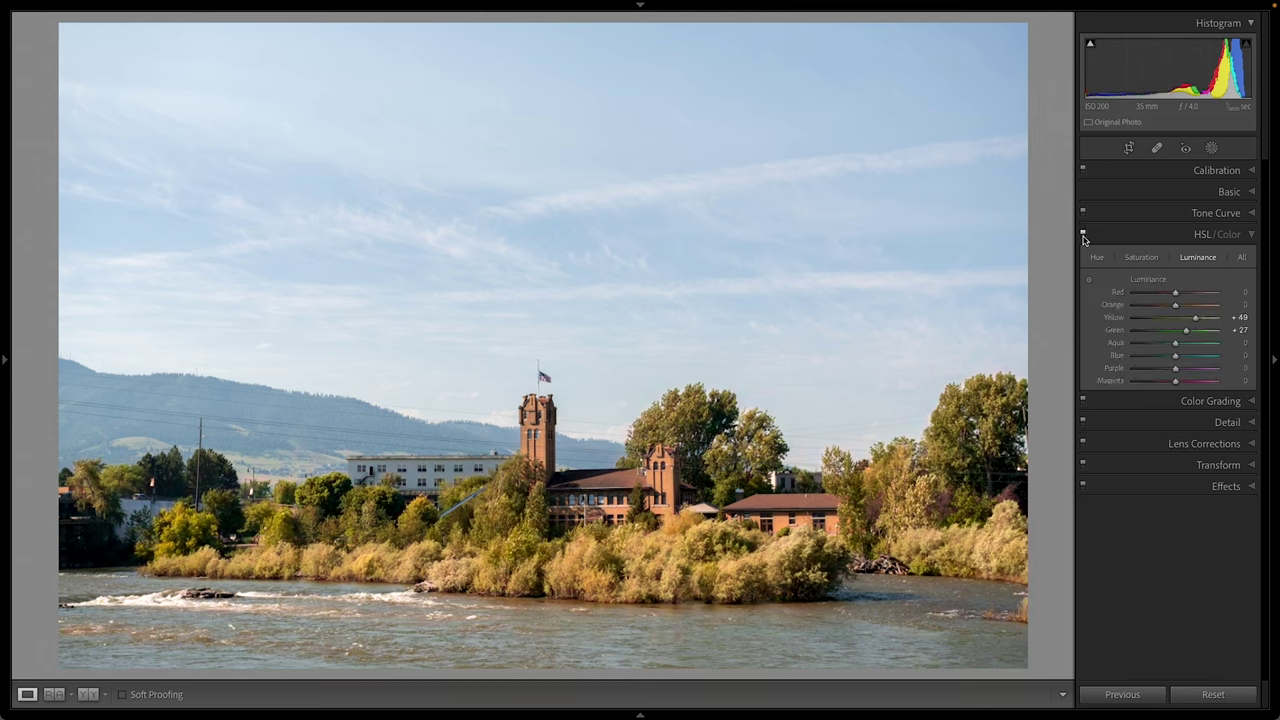
click(1083, 236)
click(1083, 236)
Darken the sky by lowering HSL luminance to -27 for Blue and -6 for Aqua, checking the tree edges up close
drag(1175, 358, 1157, 366)
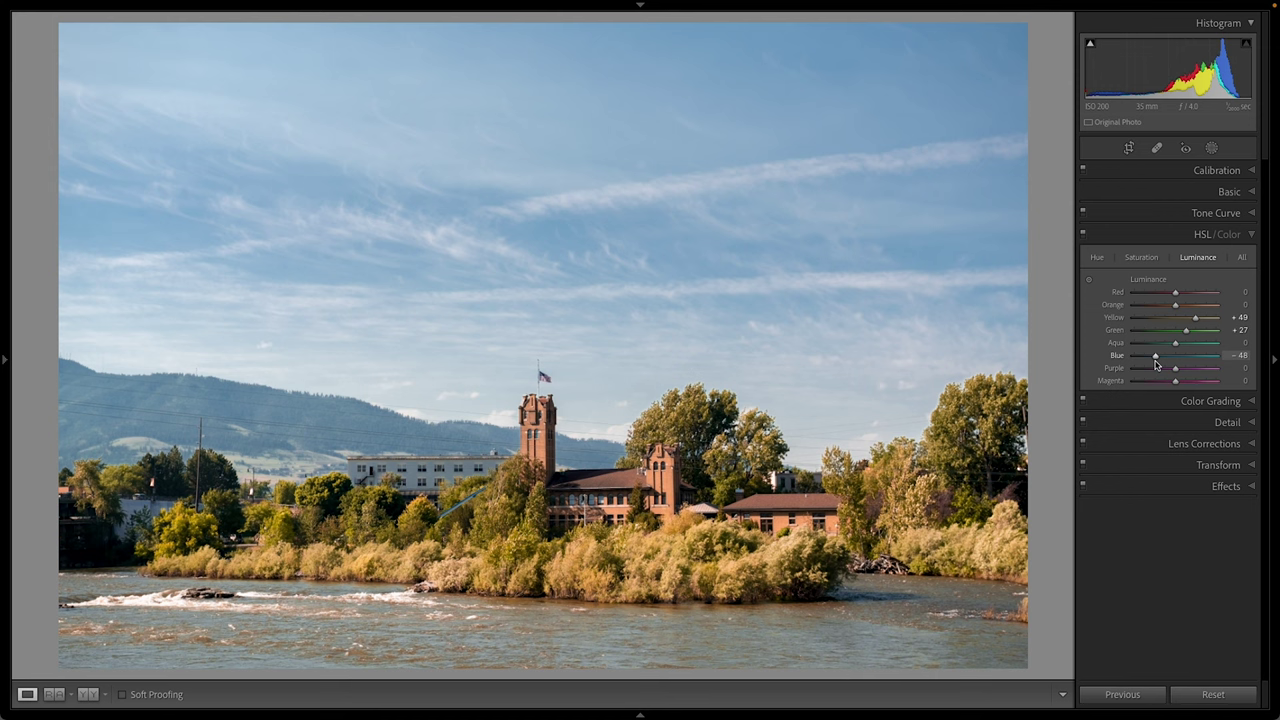
click(954, 388)
drag(959, 412, 621, 251)
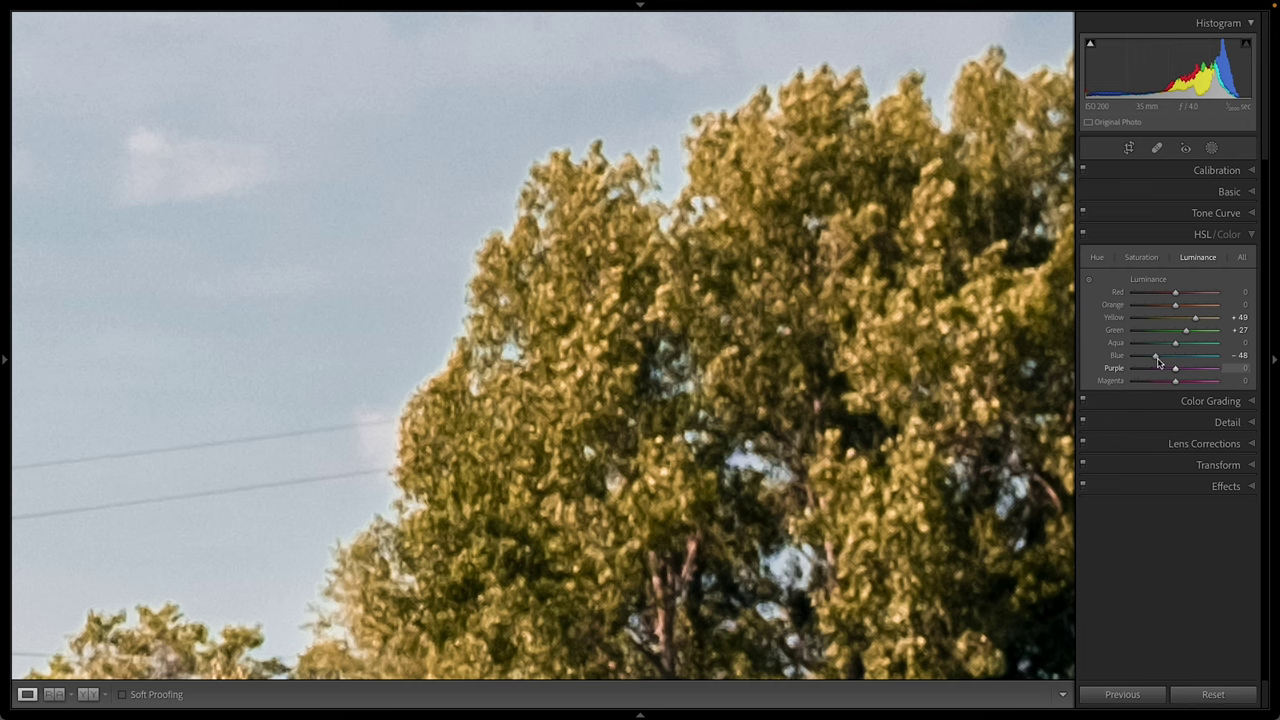
mouse_move(1175, 345)
mouse_down()
mouse_move(1134, 368)
mouse_move(1172, 345)
mouse_up()
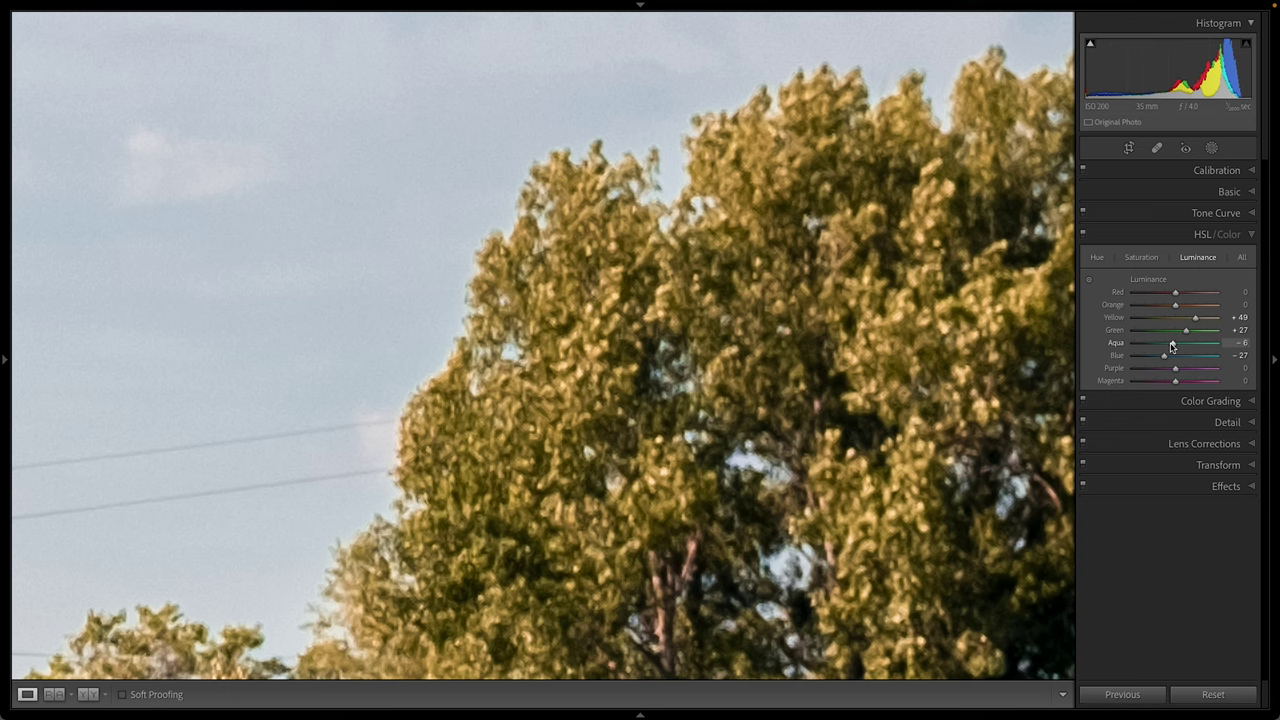
click(797, 350)
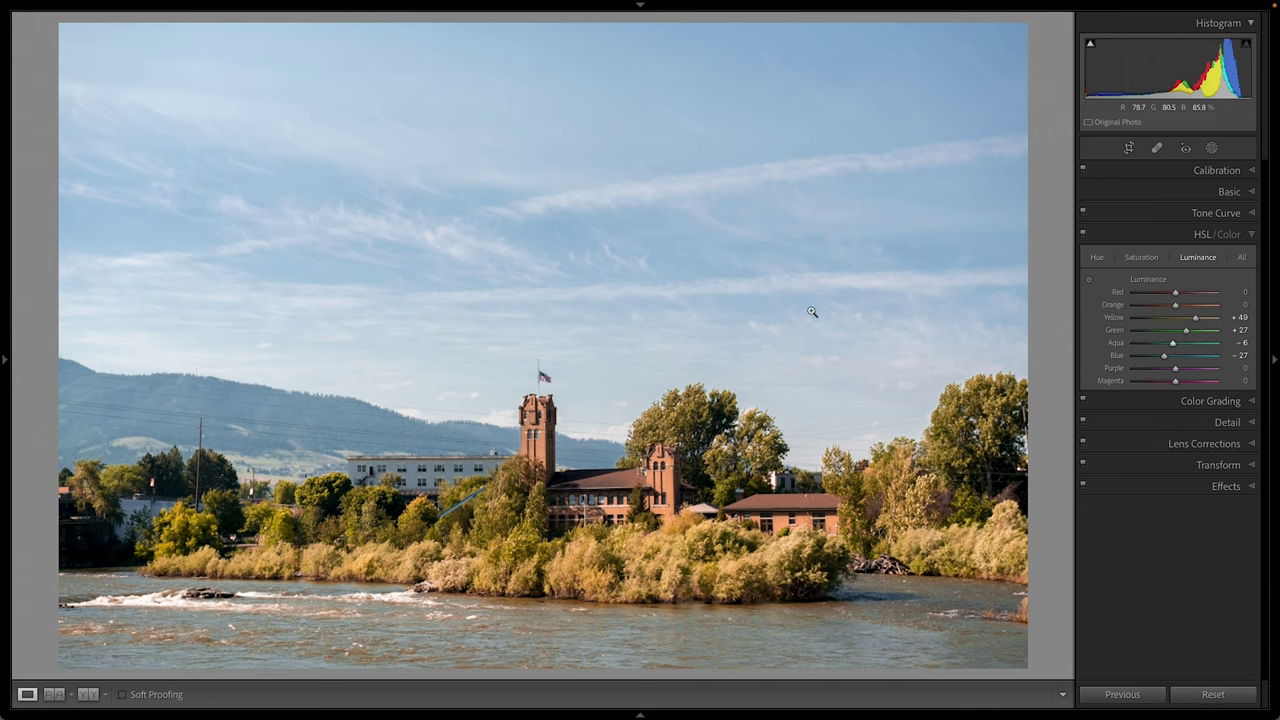
Toggle all HSL adjustments off and on repeatedly to compare the foliage and sky before and after
click(1082, 236)
click(1082, 236)
click(1082, 236)
click(1082, 236)
click(1082, 236)
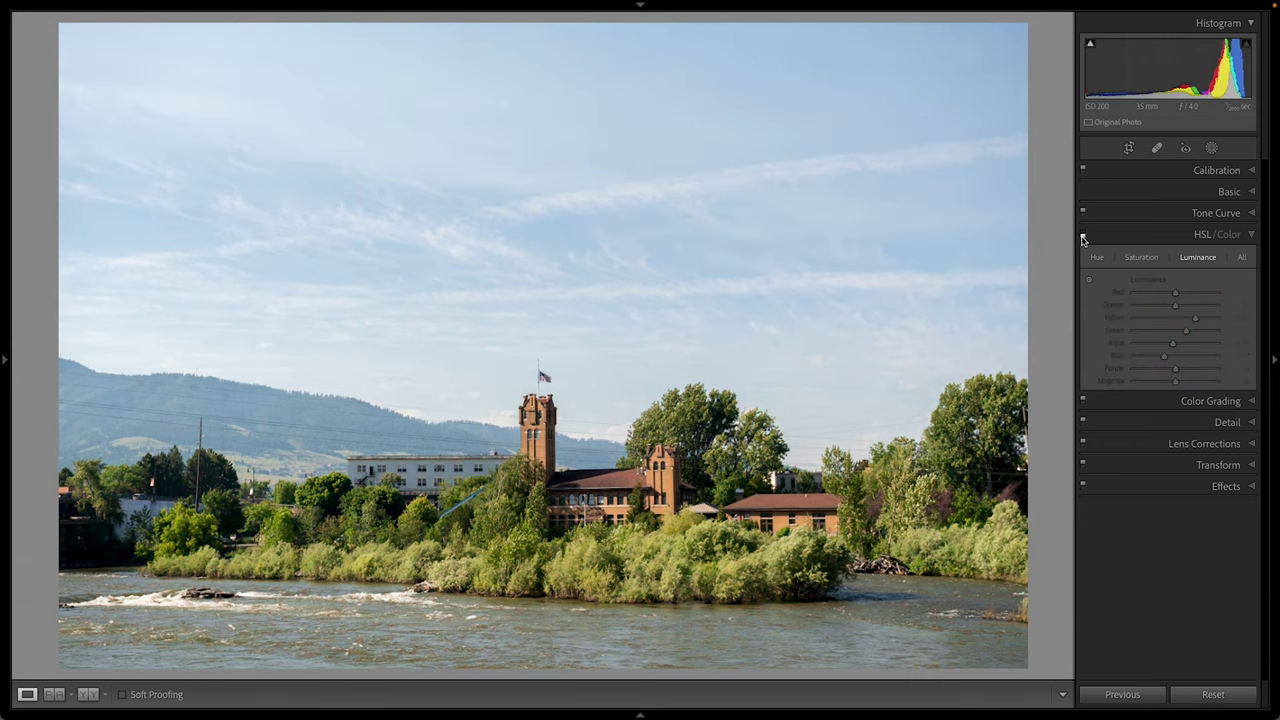
click(1082, 236)
click(1082, 236)
click(1082, 236)
click(1082, 236)
click(1082, 236)
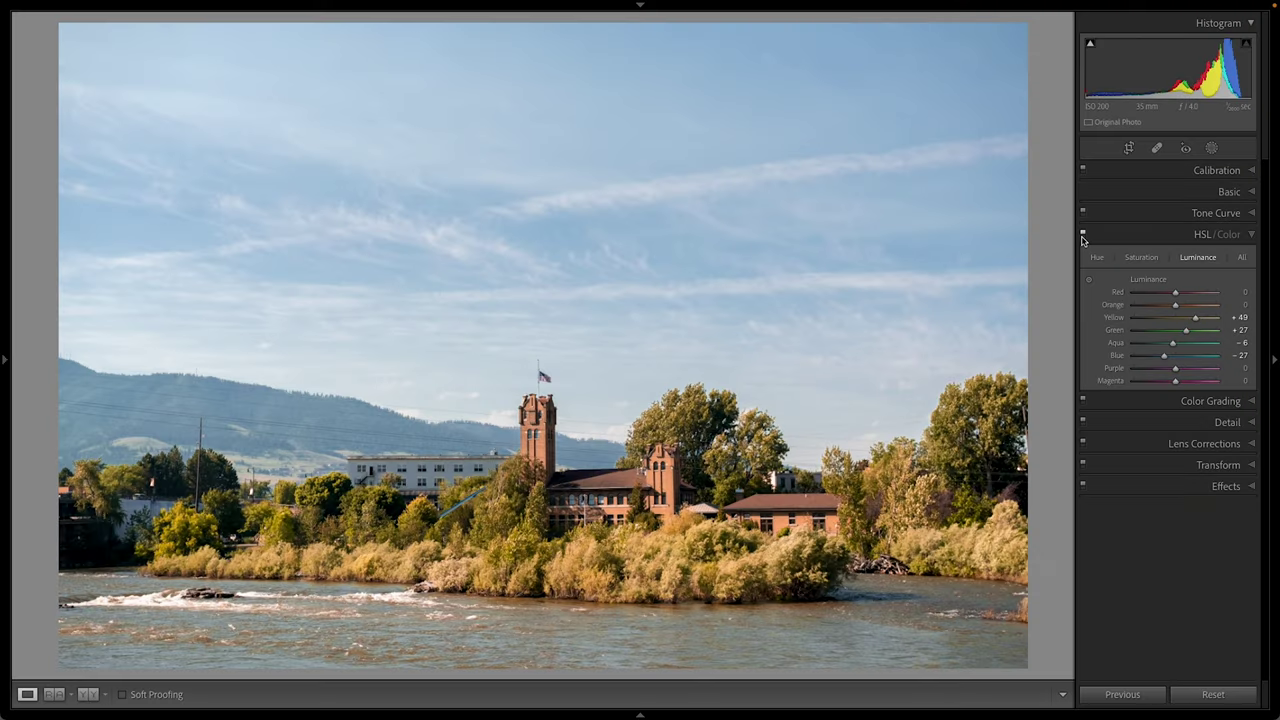
Switch to the backpackers trail photo and open it for developing
key(g)
click(275, 150)
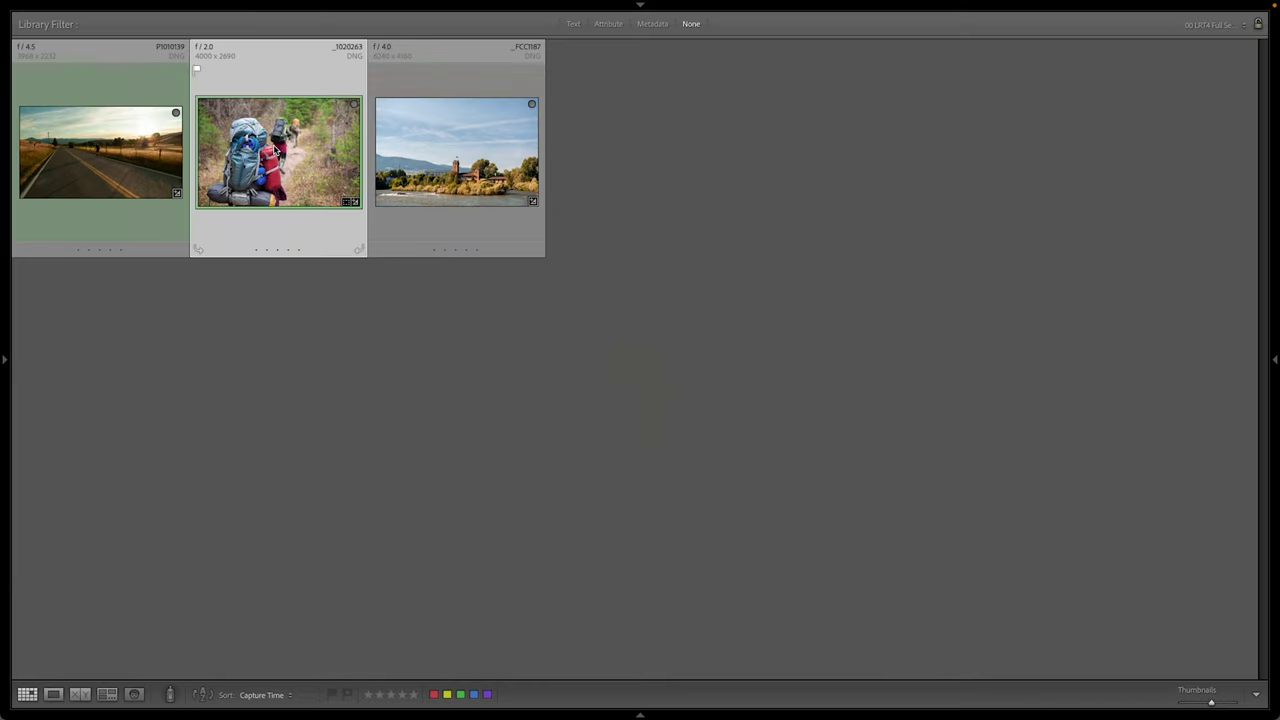
key(e)
key(d)
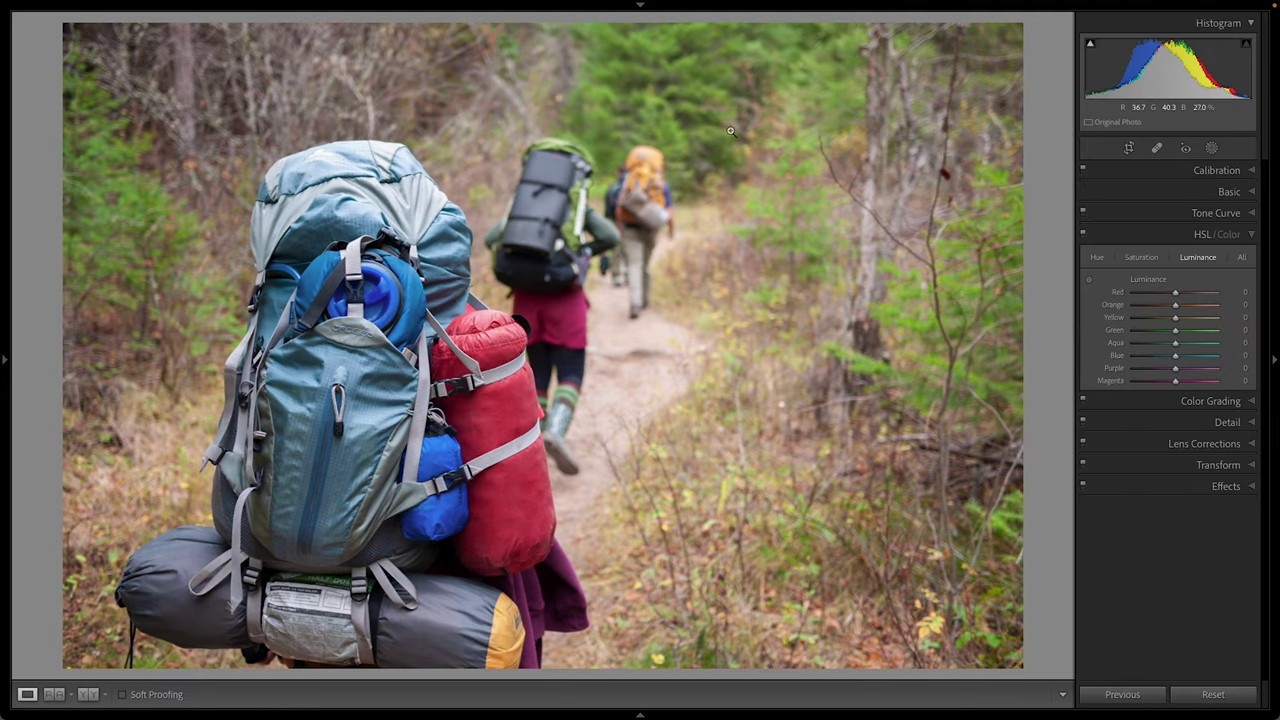
Calibrate the backpackers photo's colors with Blue Primary hue -61 and saturation +31, and Red Primary hue +47
click(1218, 171)
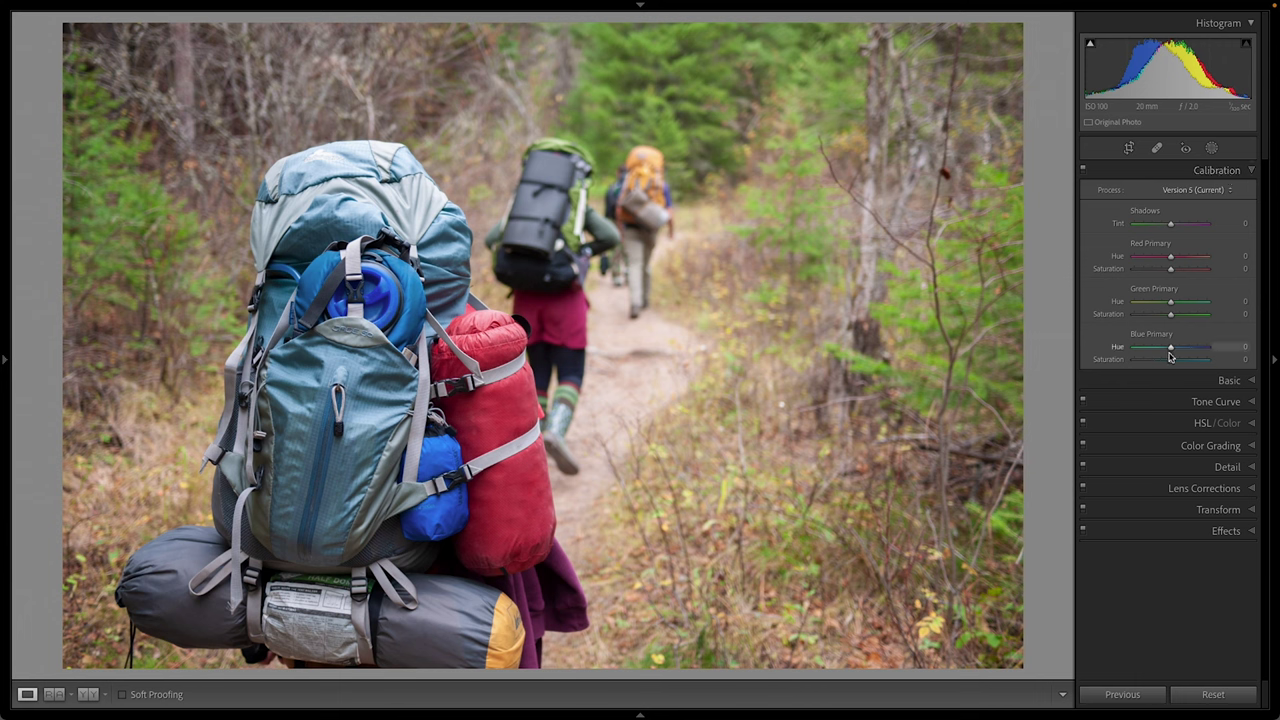
mouse_move(1171, 348)
mouse_down()
mouse_move(1143, 352)
mouse_move(1183, 355)
mouse_move(1149, 361)
mouse_up()
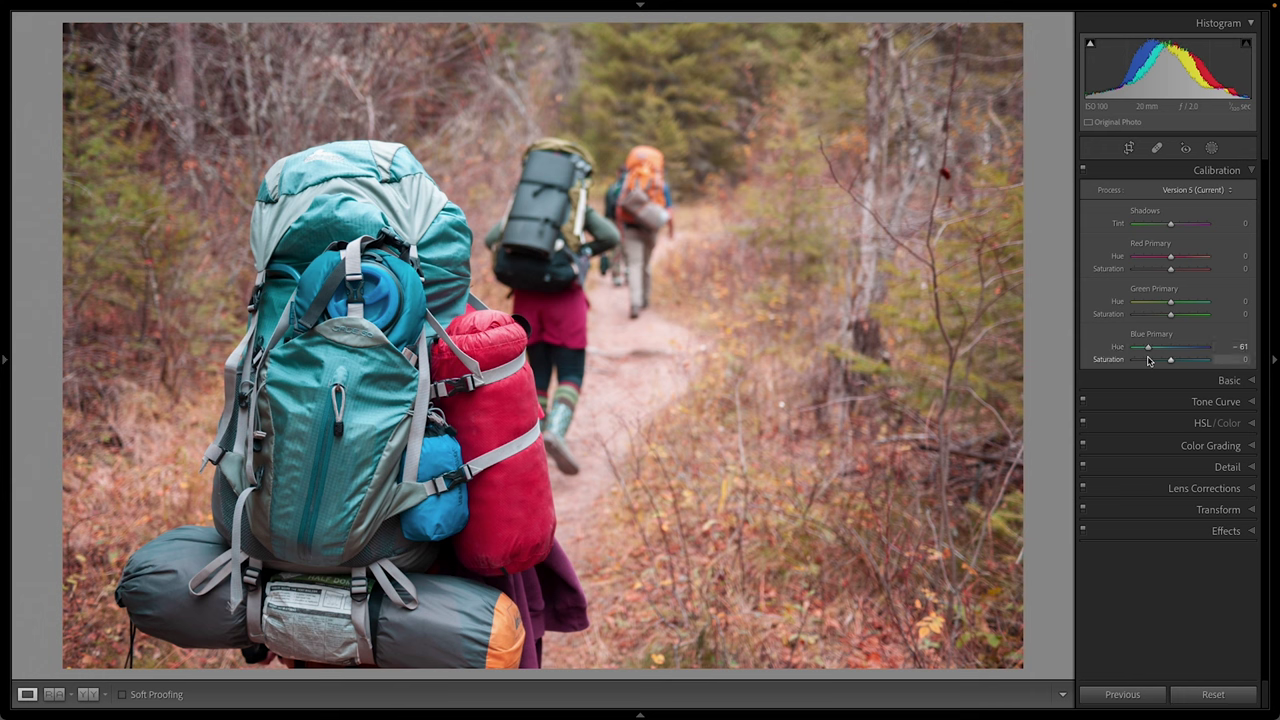
mouse_move(1170, 361)
mouse_down()
mouse_move(1200, 360)
mouse_move(1181, 363)
mouse_up()
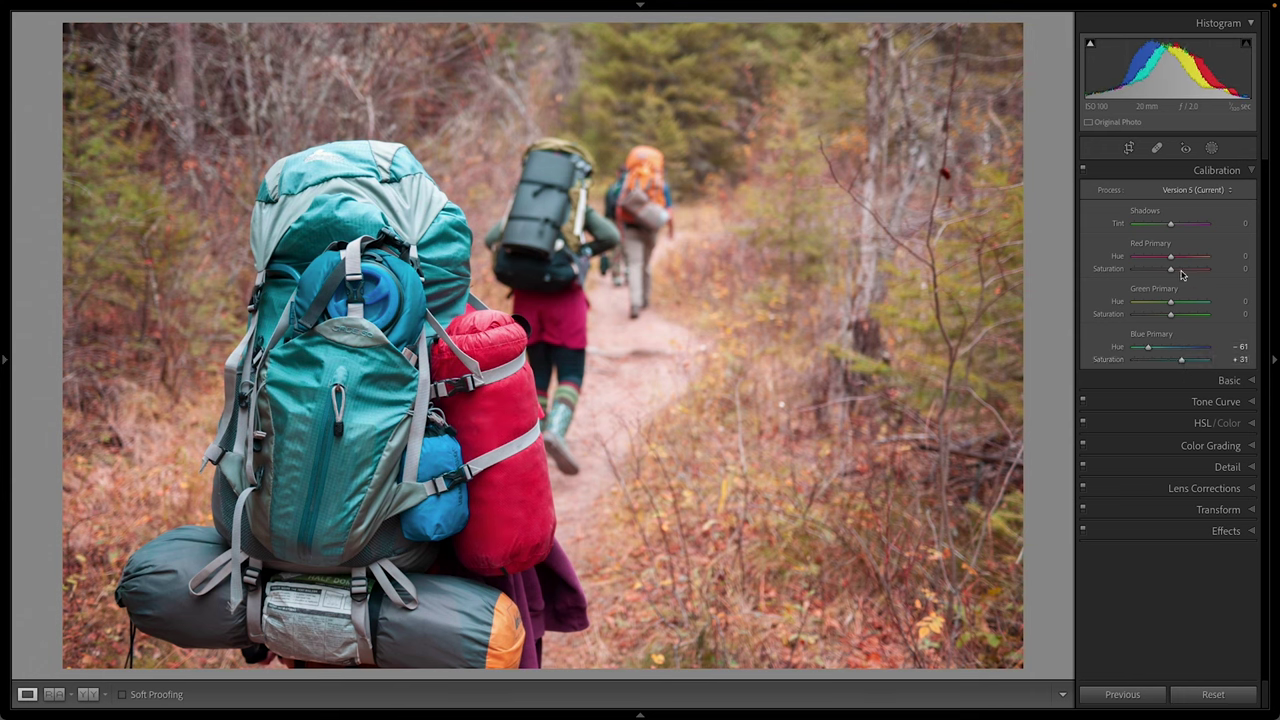
drag(1170, 257, 1187, 257)
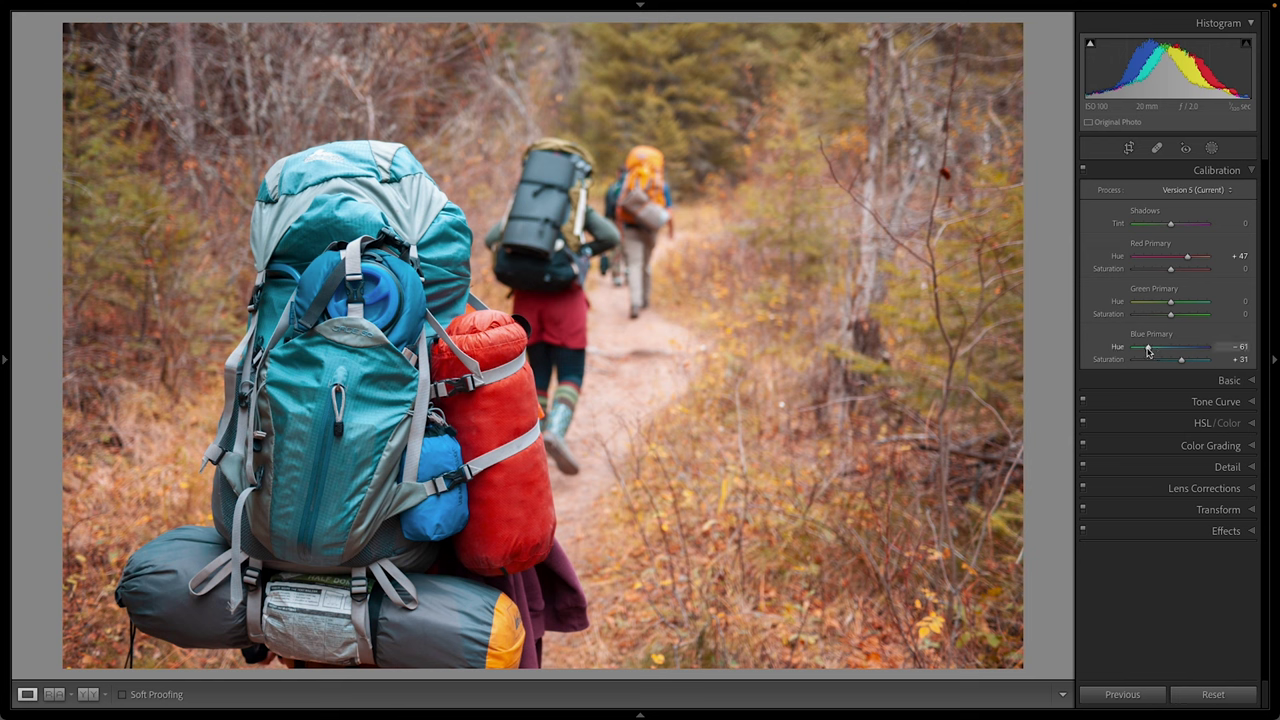